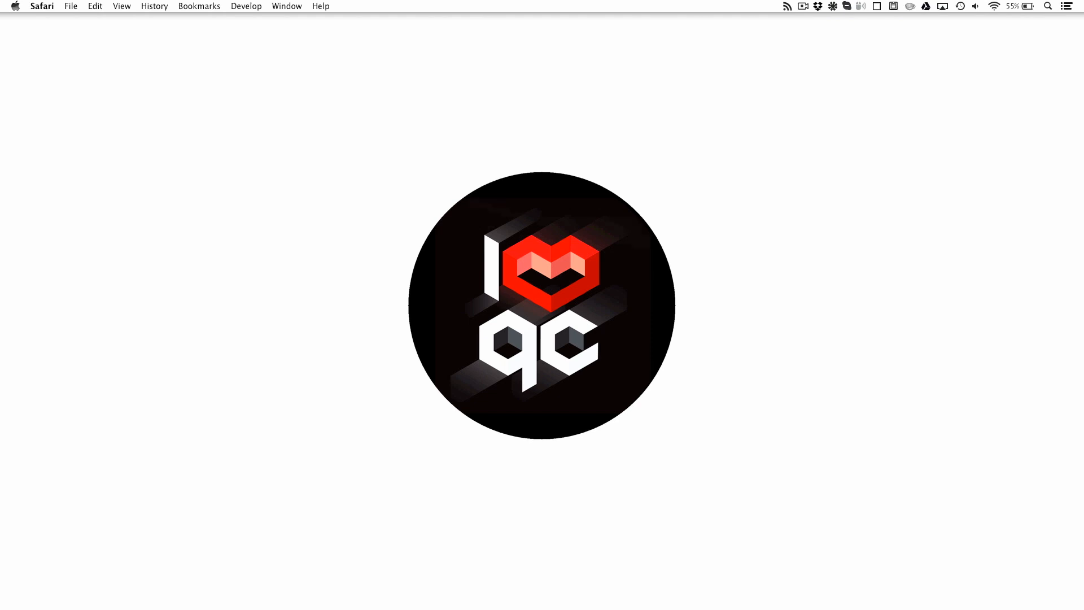
Step: Load developer.apple.com/downloads in a new Safari window, reaching the Apple ID sign-in
key("super+n")
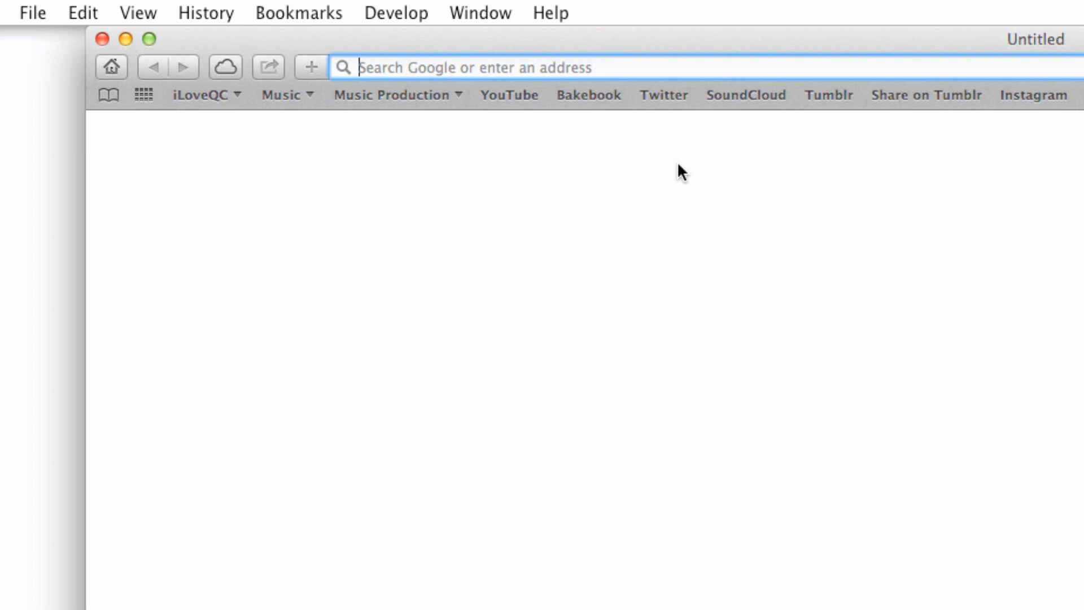
type("developer.apple.com/downloads")
key("Return")
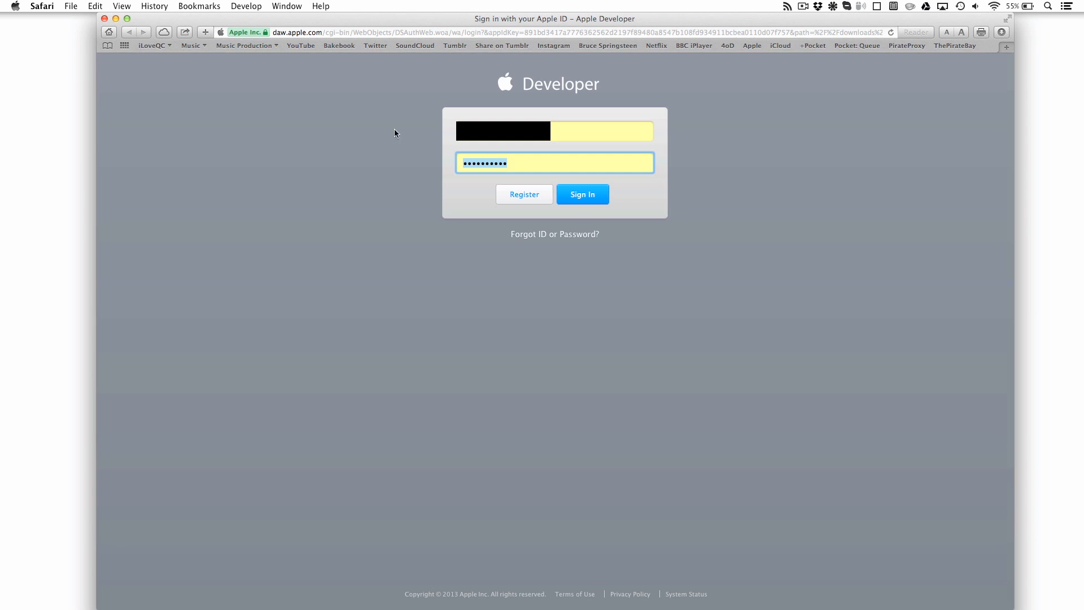
Step: Sign in and expand the Graphics Tools for Xcode - October 2013 download row
left_click(581, 194)
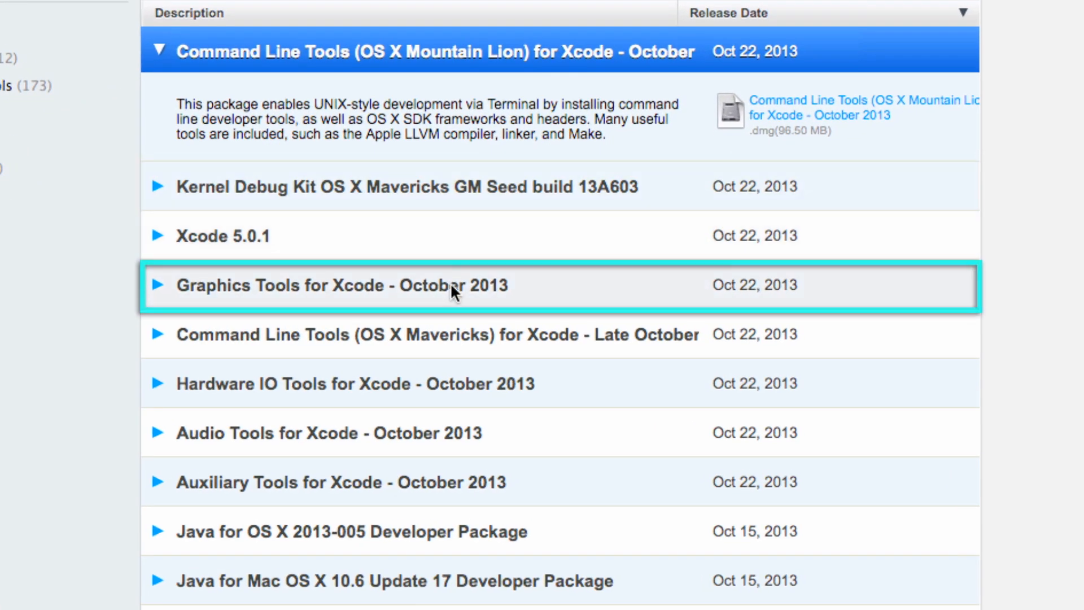
left_click(450, 284)
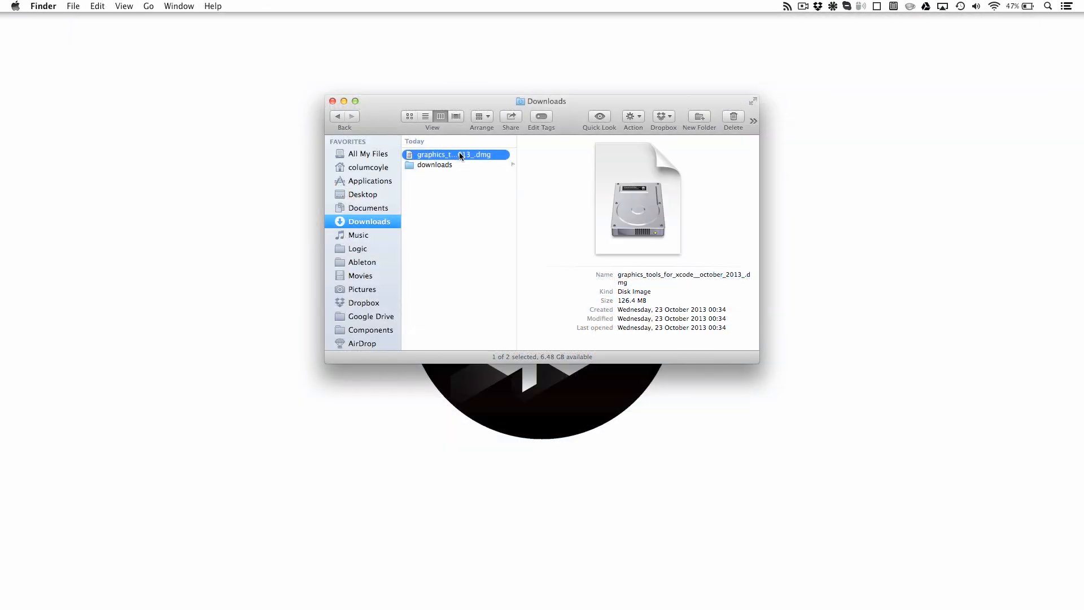
Step: Mount the Graphics Tools .dmg and copy Quartz Composer.app into Applications
double_click(462, 156)
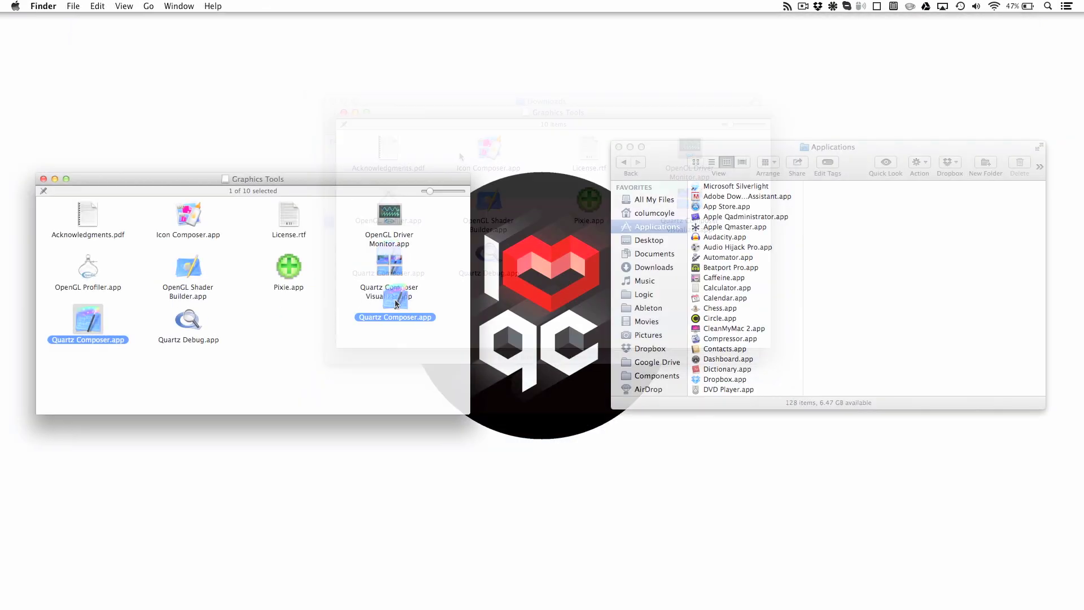
left_click_drag(576, 254, 770, 305)
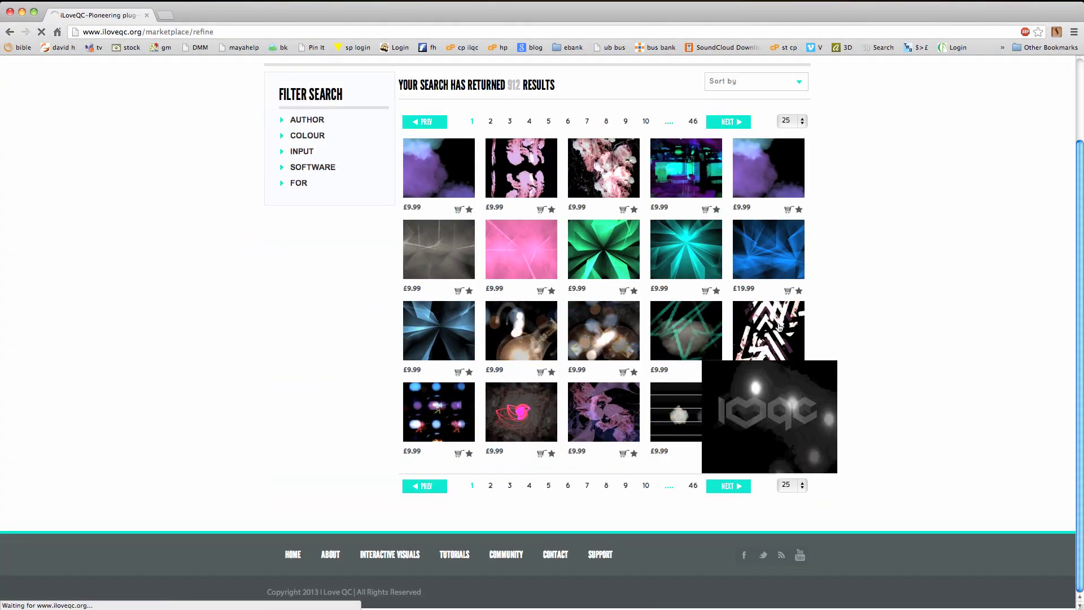
Step: Open the Fire Arrow visual's product page from the iLoveQC marketplace results
left_click(762, 399)
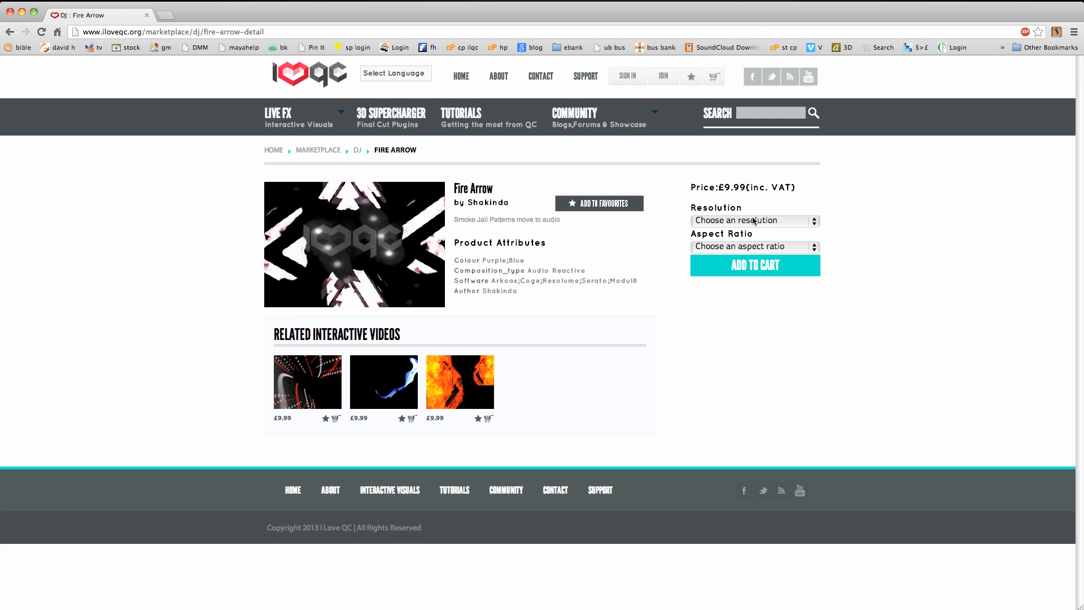